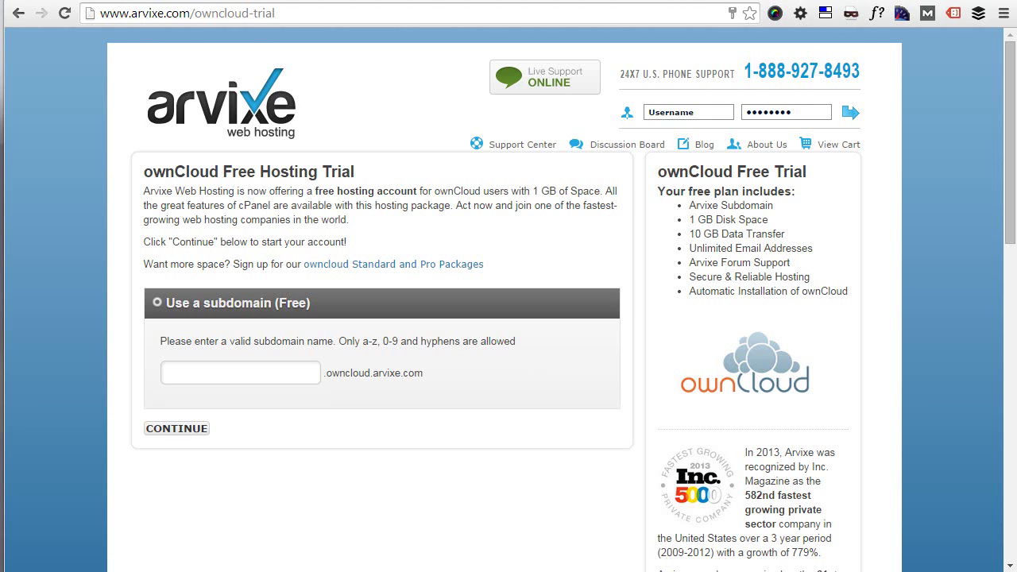
# Highlight the free plan heading and its list of features on the trial page.
pyautogui.tripleClick(662, 192)
pyautogui.moveTo(723, 221); pyautogui.dragTo(762, 232)
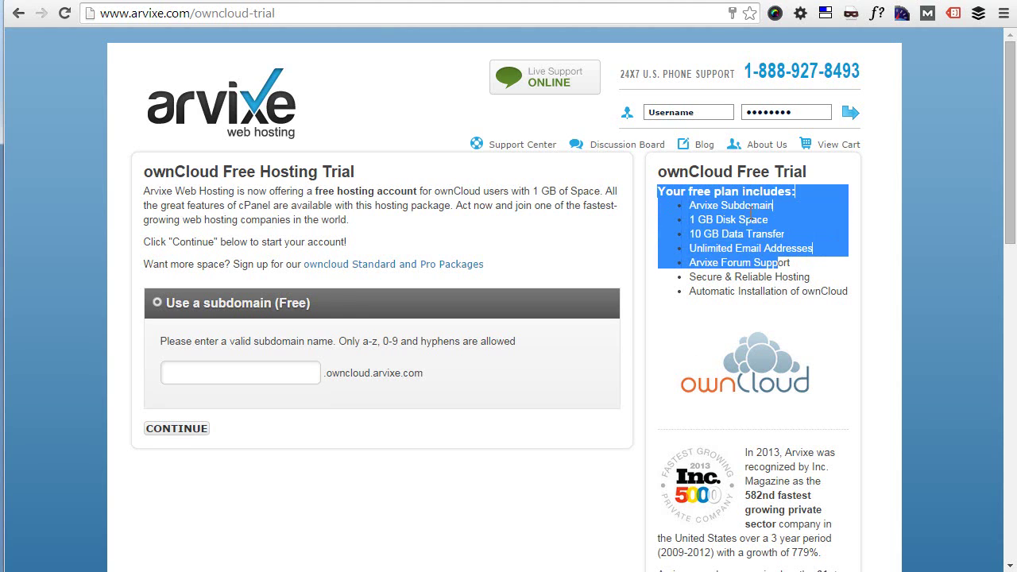
pyautogui.click(751, 213)
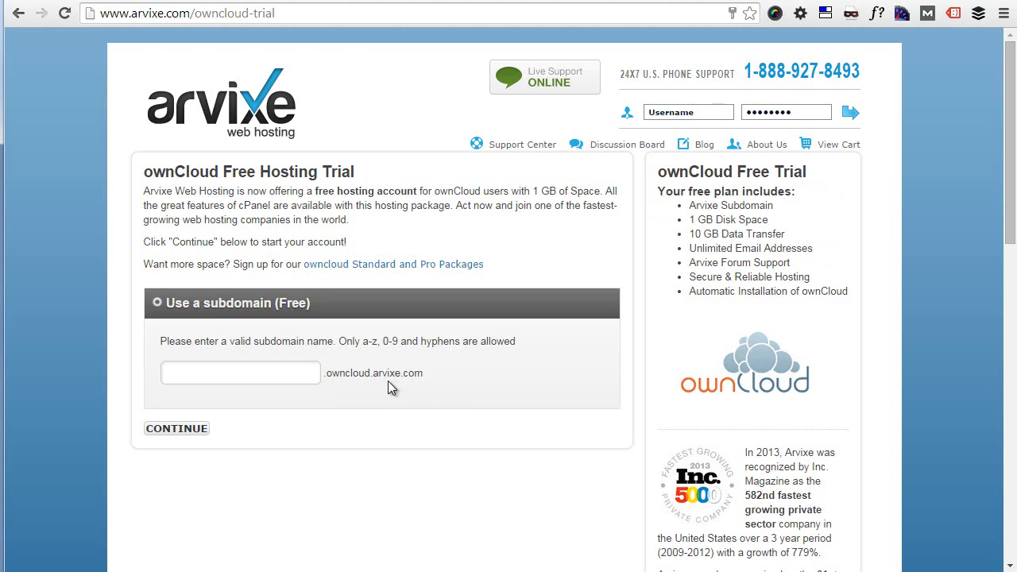
# Enter a previously used subdomain, changing its last character to 2, and submit it.
pyautogui.click(253, 376)
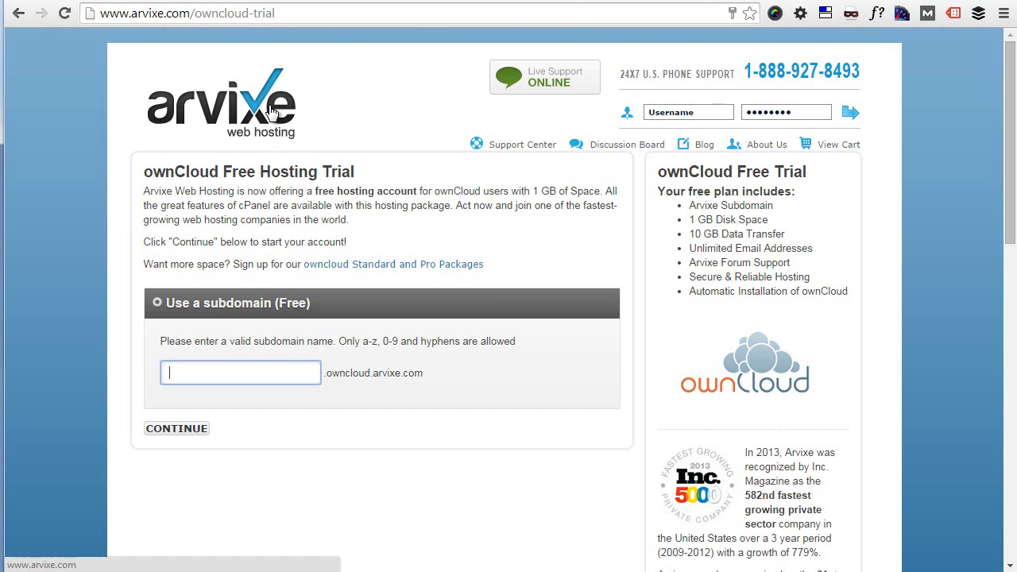
pyautogui.click(261, 370)
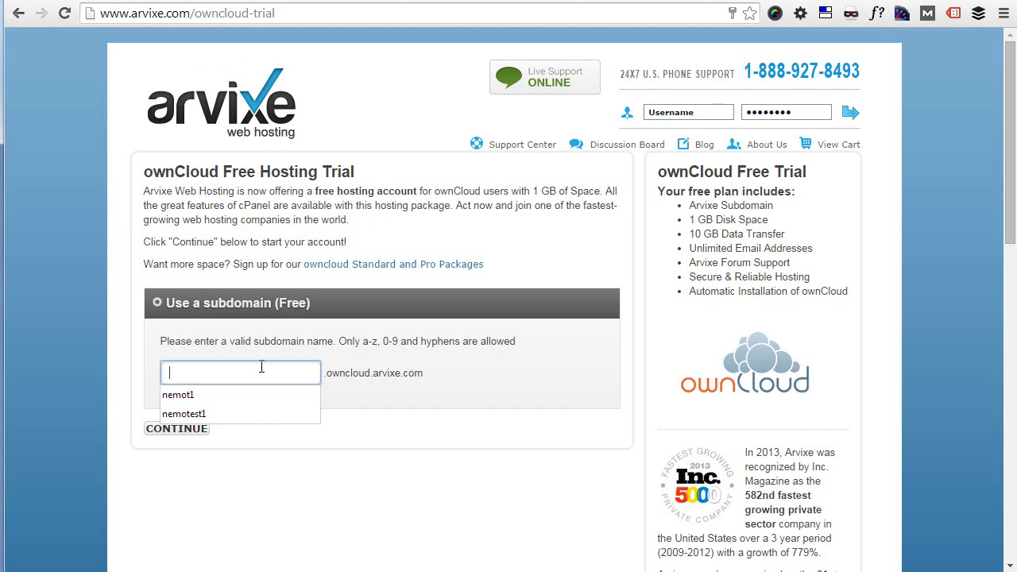
pyautogui.click(215, 393)
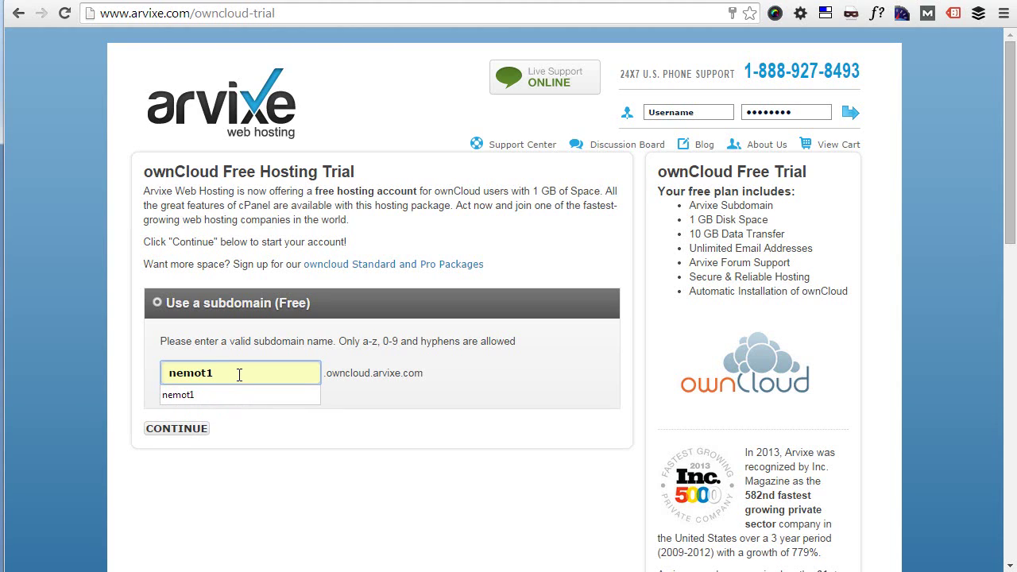
pyautogui.press('BackSpace')
pyautogui.write('2')
pyautogui.click(178, 431)
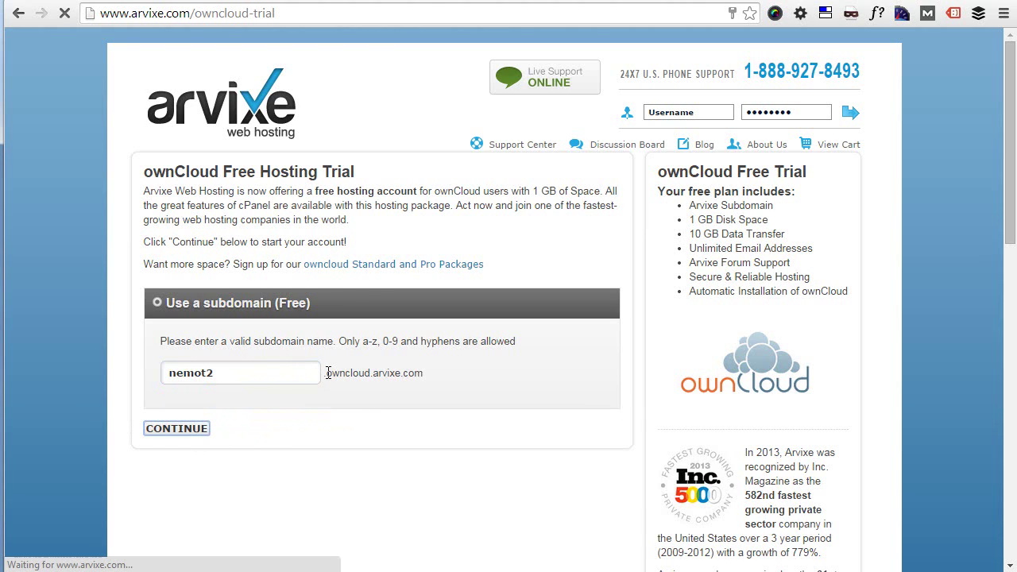
# Enter the e-mail address and matching passwords, accept the terms, and place the order.
pyautogui.click(382, 332)
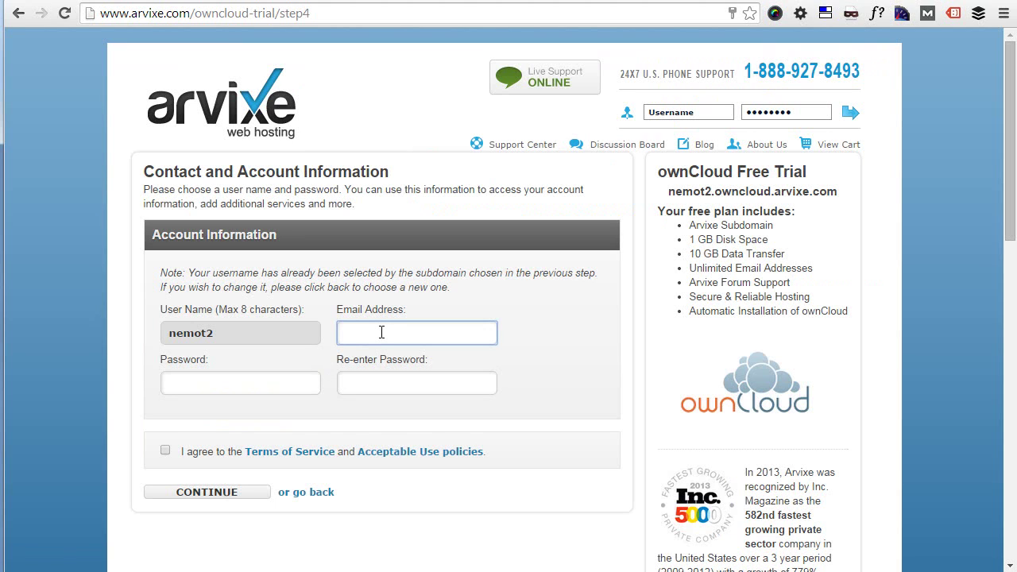
pyautogui.write('nemo')
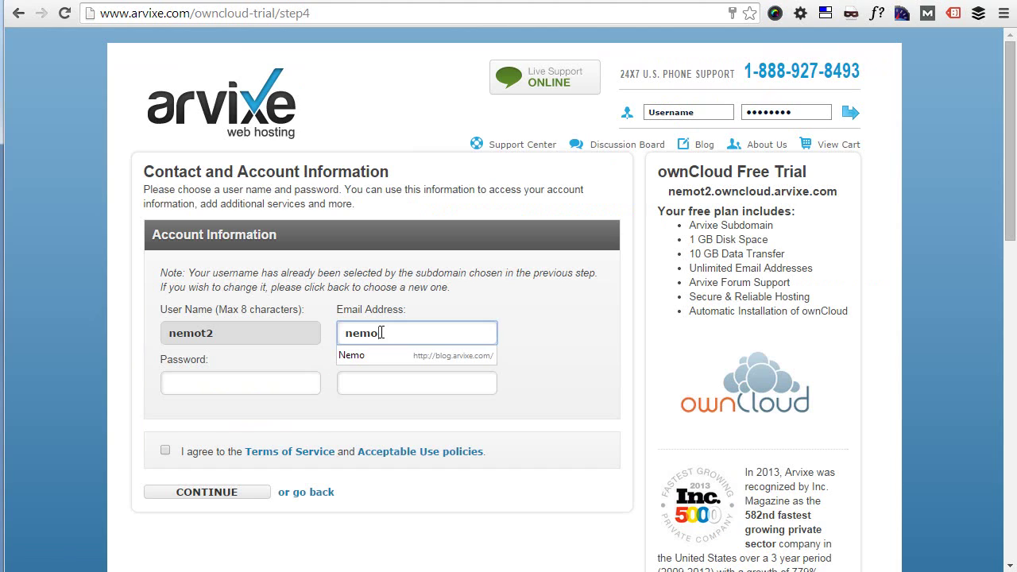
pyautogui.write('_mm')
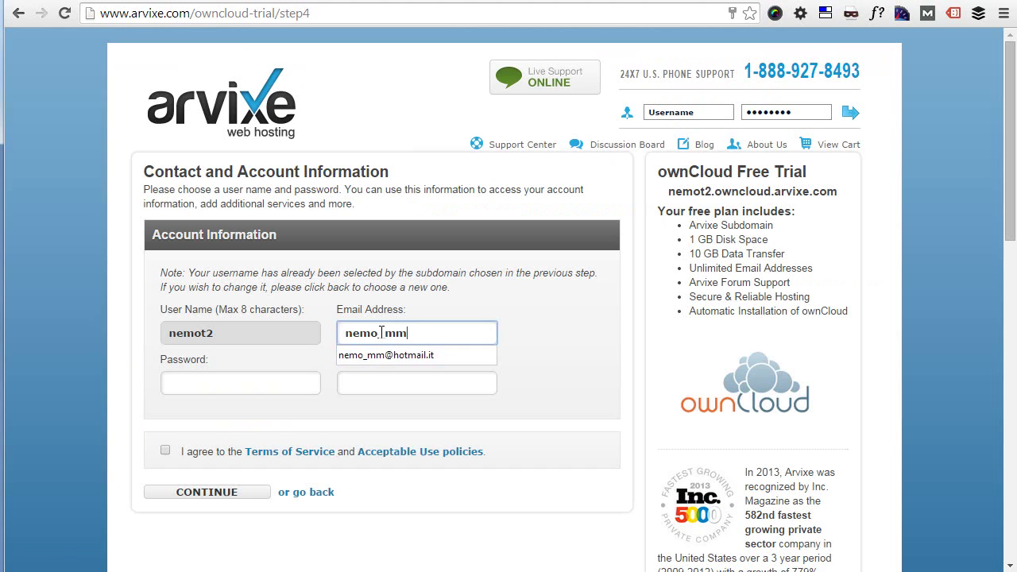
pyautogui.press('Down')
pyautogui.press('Return')
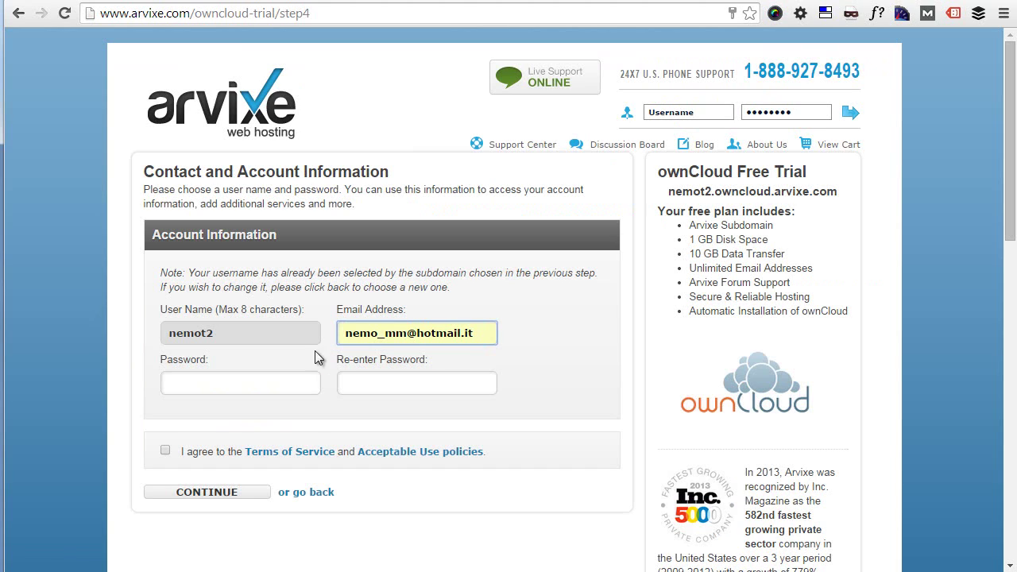
pyautogui.click(263, 377)
pyautogui.write('********')
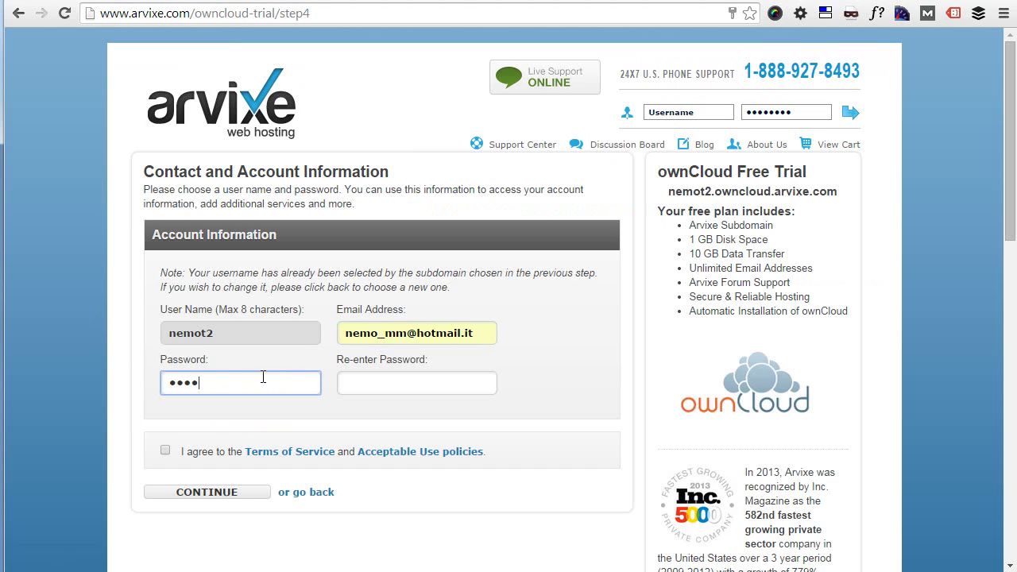
pyautogui.click(387, 377)
pyautogui.write('********')
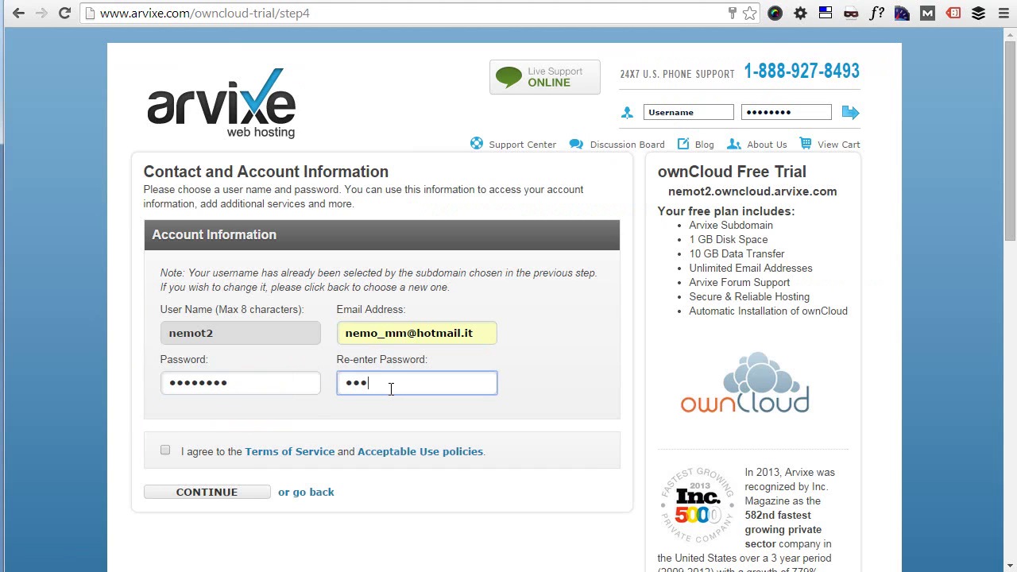
pyautogui.click(164, 451)
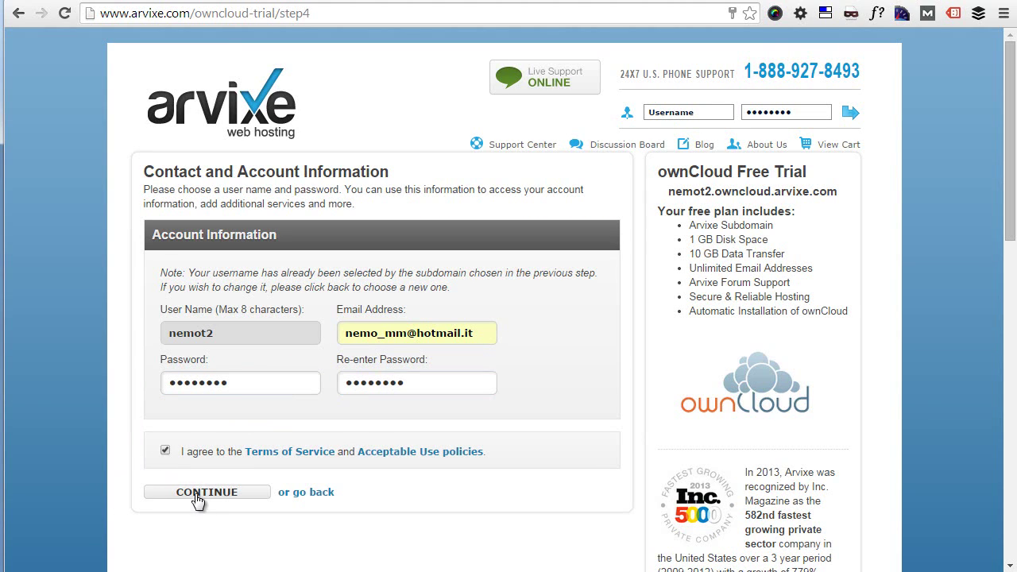
pyautogui.click(199, 499)
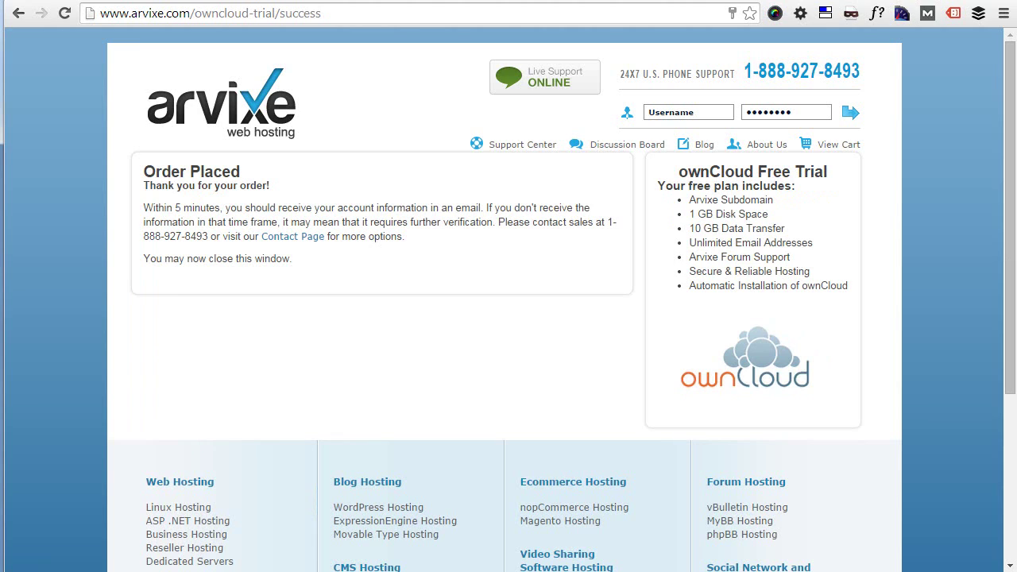
# Log into the ownCloud trial instance as admin and let Chrome save the password.
pyautogui.click(379, 4)
pyautogui.click(495, 245)
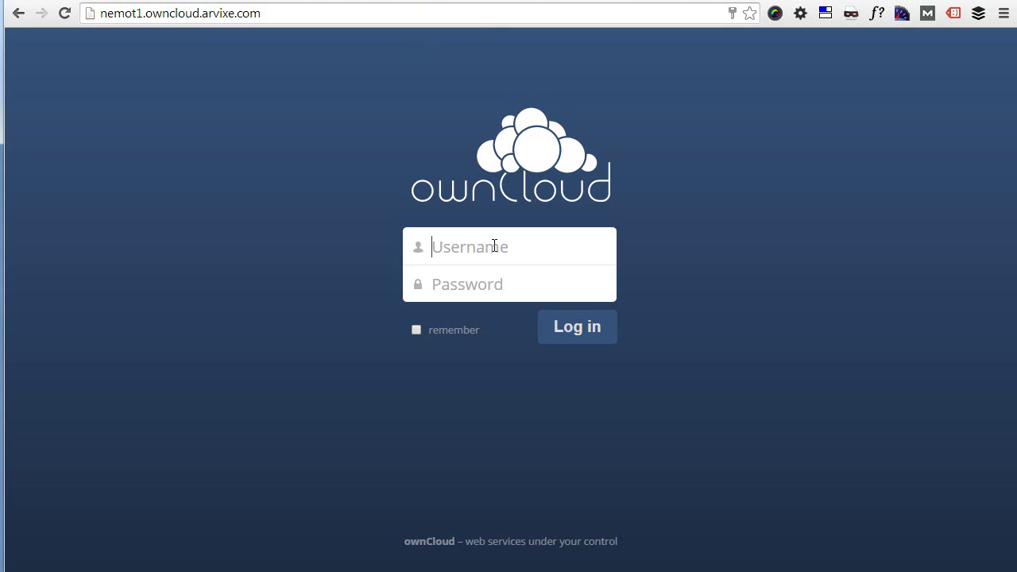
pyautogui.write('admin')
pyautogui.press('Tab')
pyautogui.write('********')
pyautogui.press('Return')
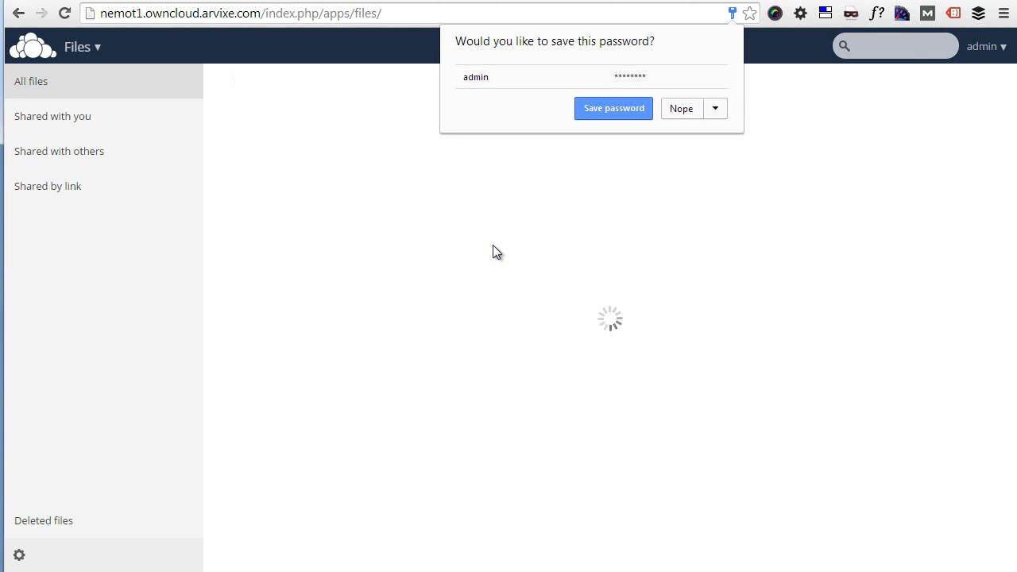
pyautogui.click(609, 116)
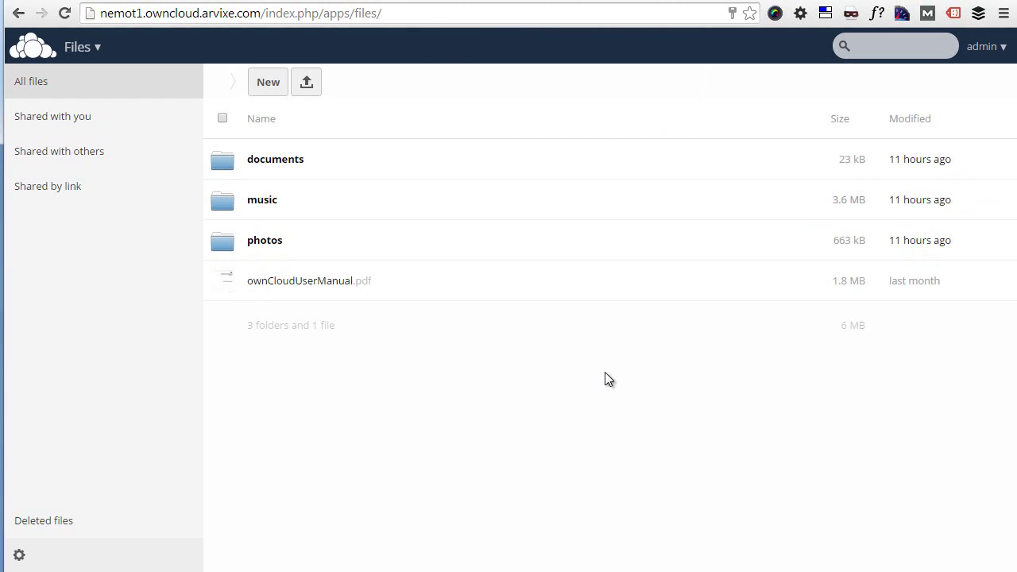
pyautogui.click(277, 2)
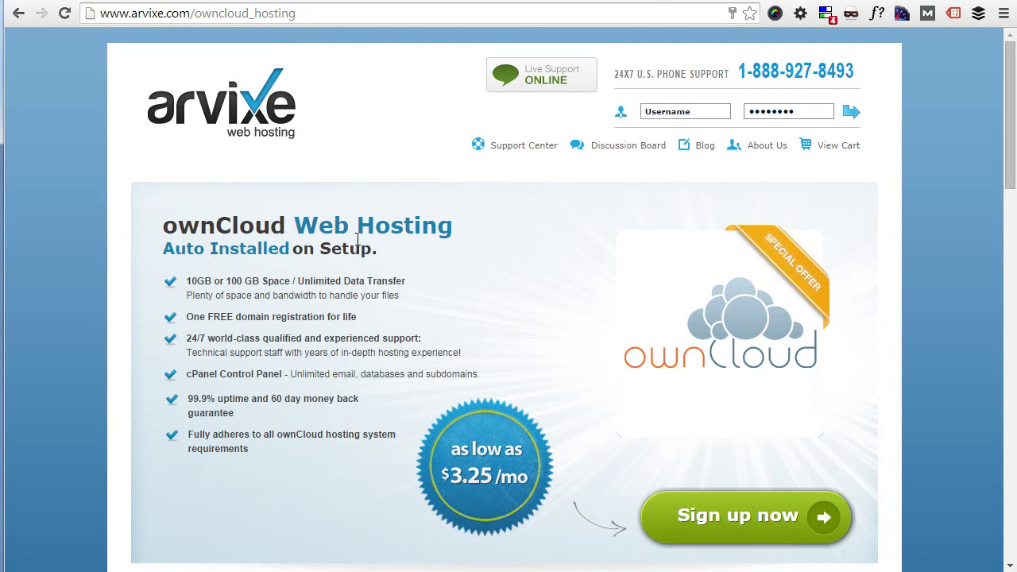
pyautogui.scroll(-1, 358, 239)
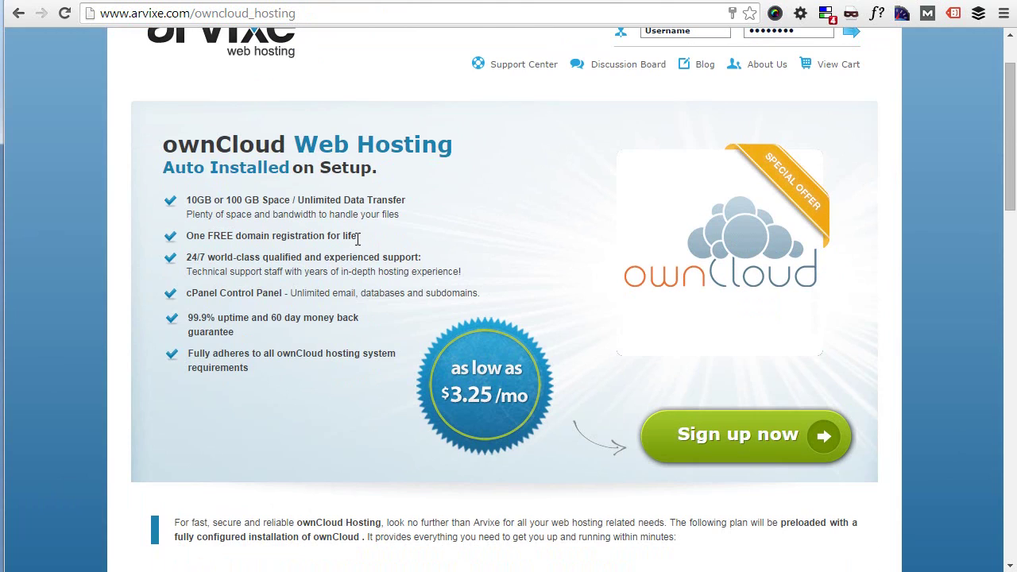
pyautogui.scroll(-1, 358, 239)
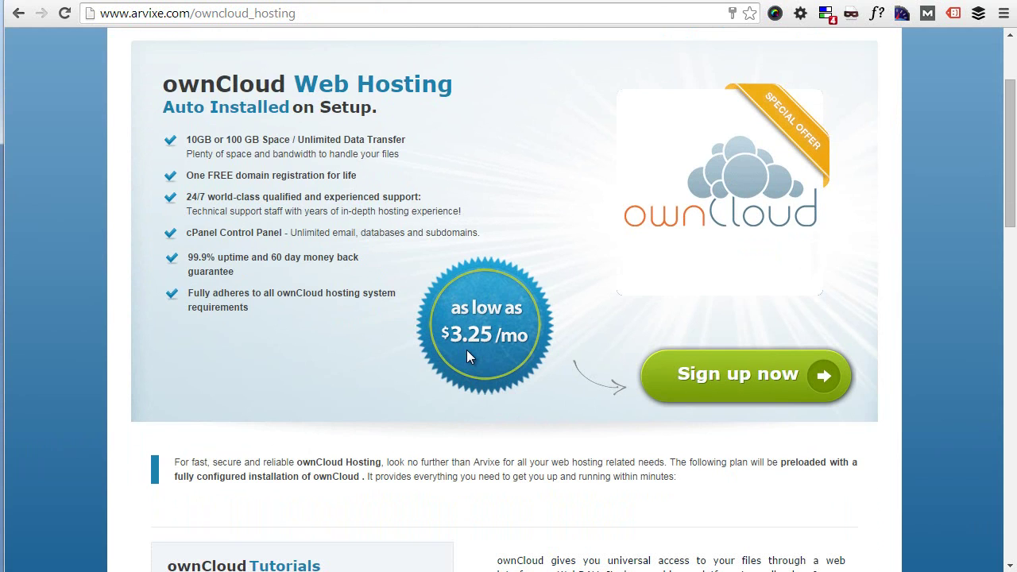
pyautogui.scroll(-4, 466, 349)
pyautogui.scroll(2, 466, 350)
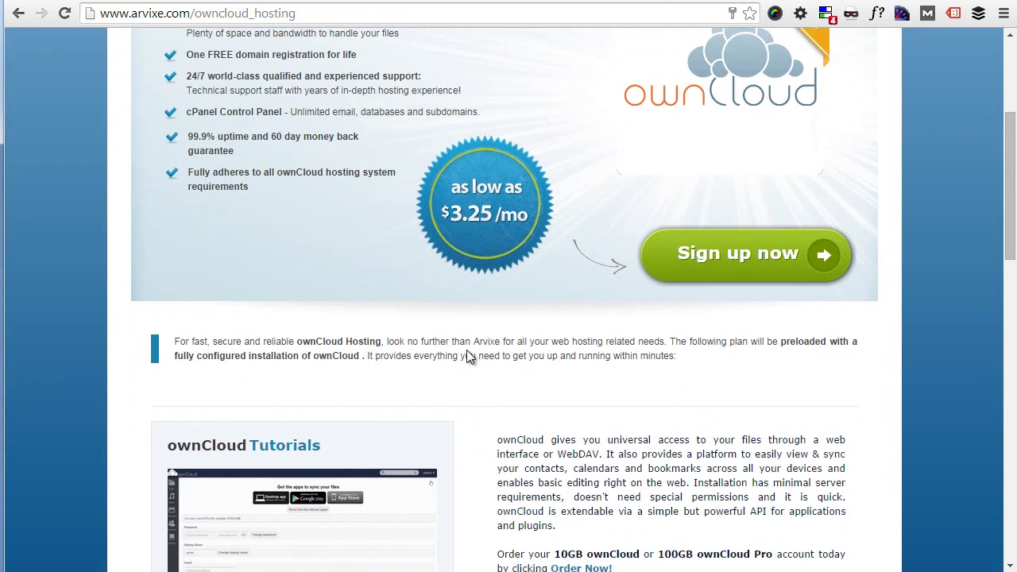
pyautogui.scroll(3, 468, 354)
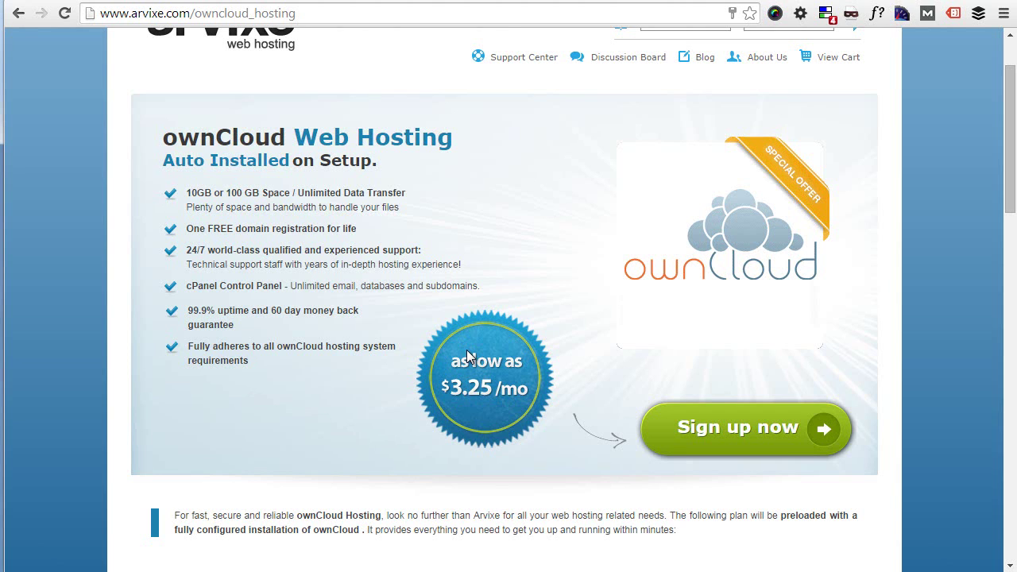
# Read the Manual Installation PHP module and database prerequisites, then return to ownCloud Files.
pyautogui.click(497, 1)
pyautogui.scroll(-8, 518, 93)
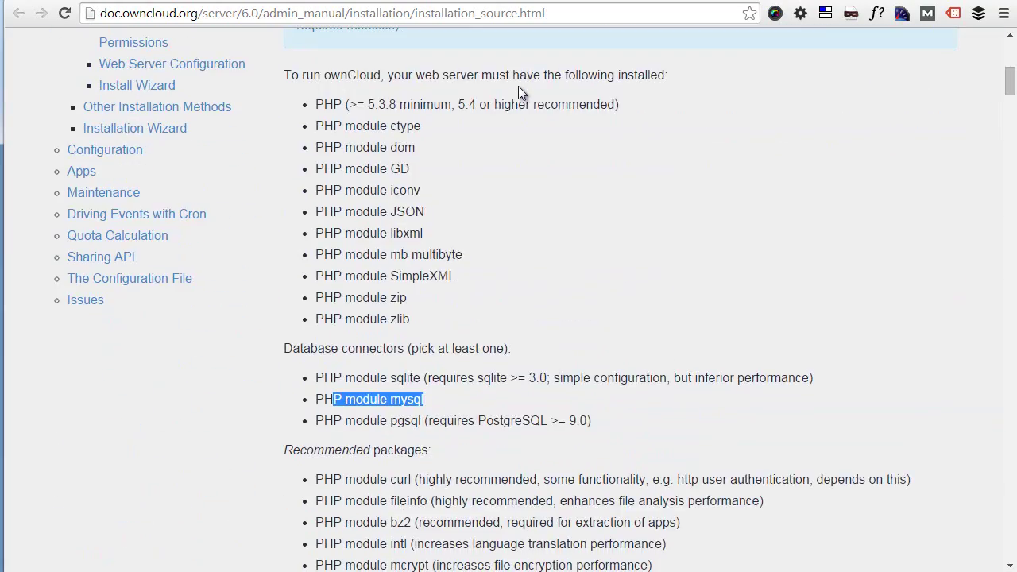
pyautogui.scroll(-4, 528, 163)
pyautogui.scroll(-5, 532, 179)
pyautogui.scroll(15, 536, 199)
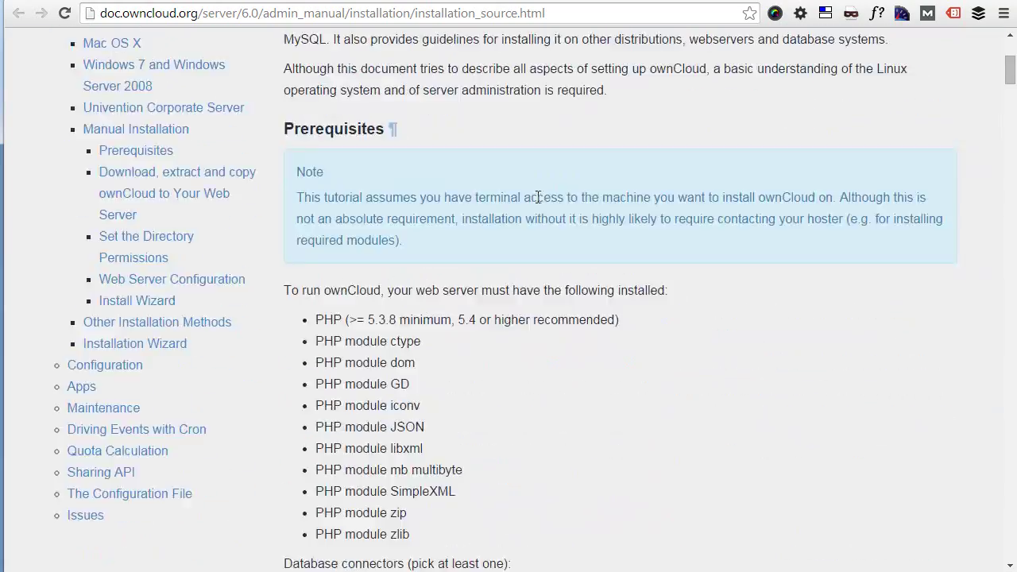
pyautogui.scroll(-2, 537, 199)
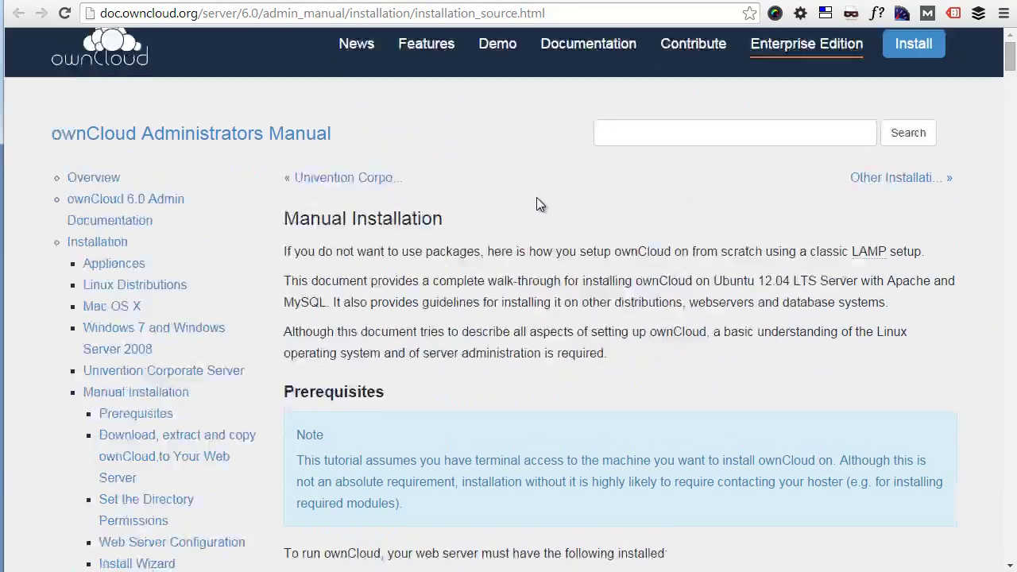
pyautogui.scroll(2, 594, 245)
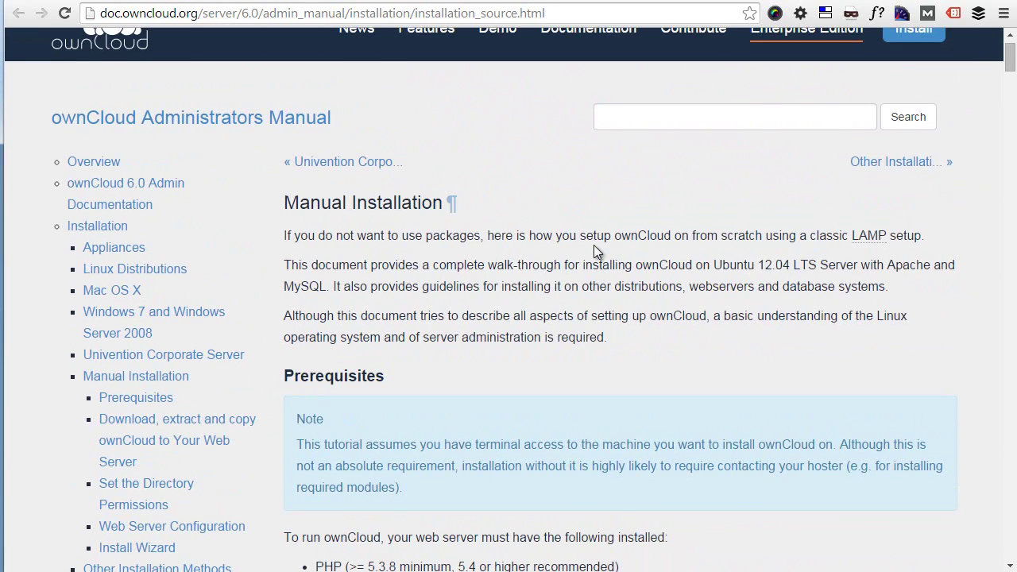
pyautogui.scroll(-7, 594, 245)
pyautogui.scroll(2, 592, 248)
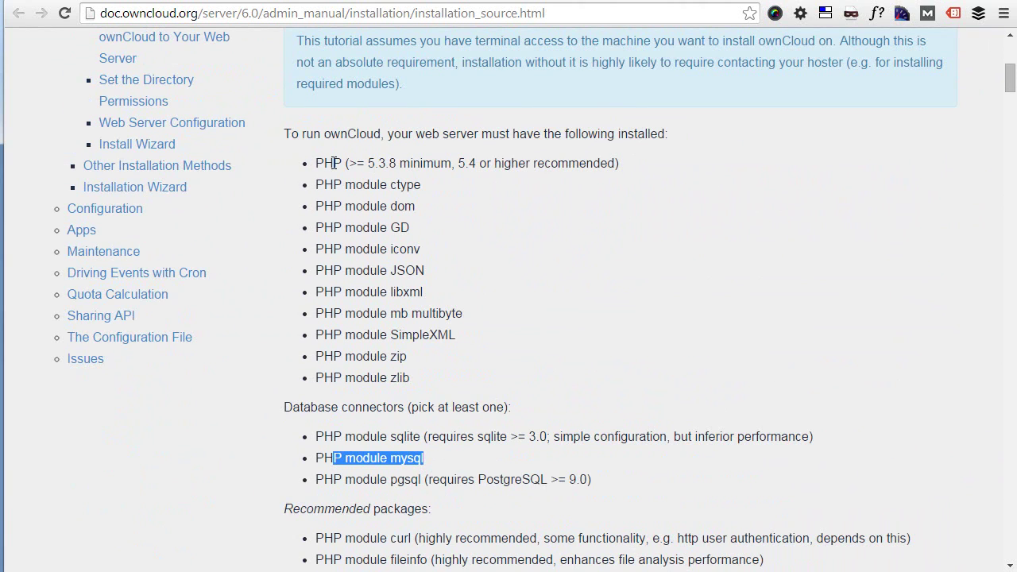
pyautogui.scroll(-2, 334, 163)
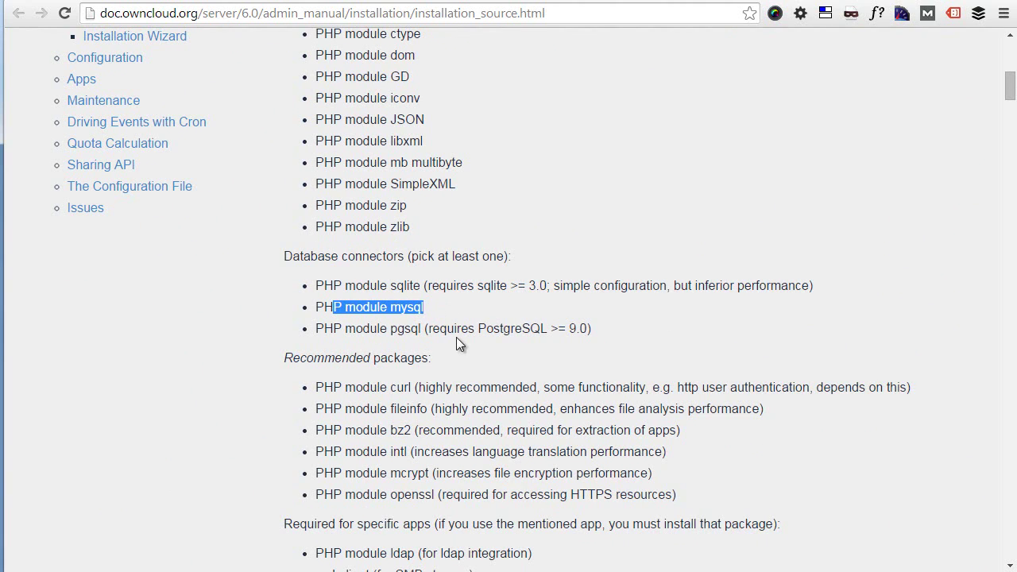
pyautogui.scroll(-1, 456, 342)
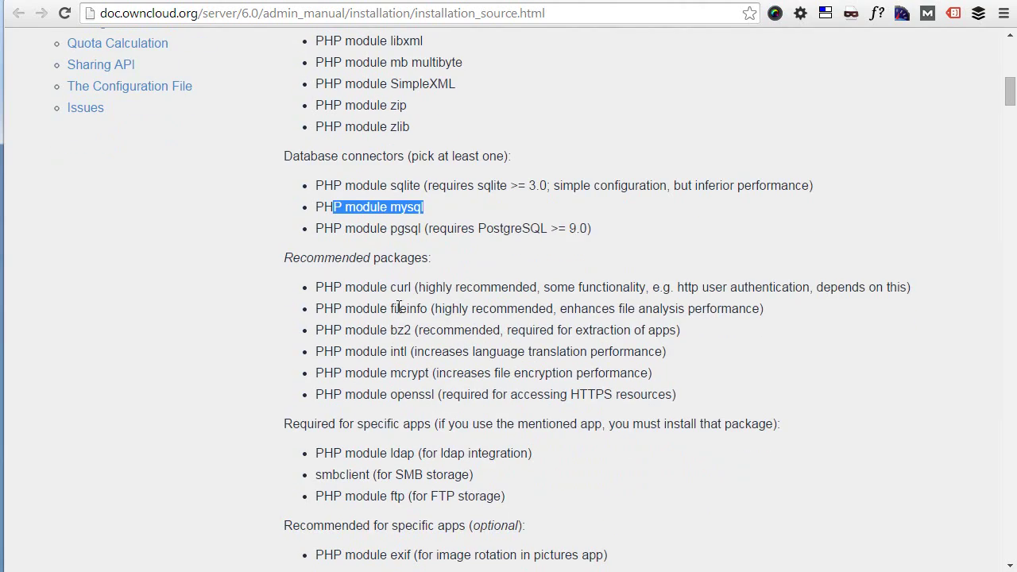
pyautogui.scroll(-2, 349, 287)
pyautogui.scroll(-1, 381, 337)
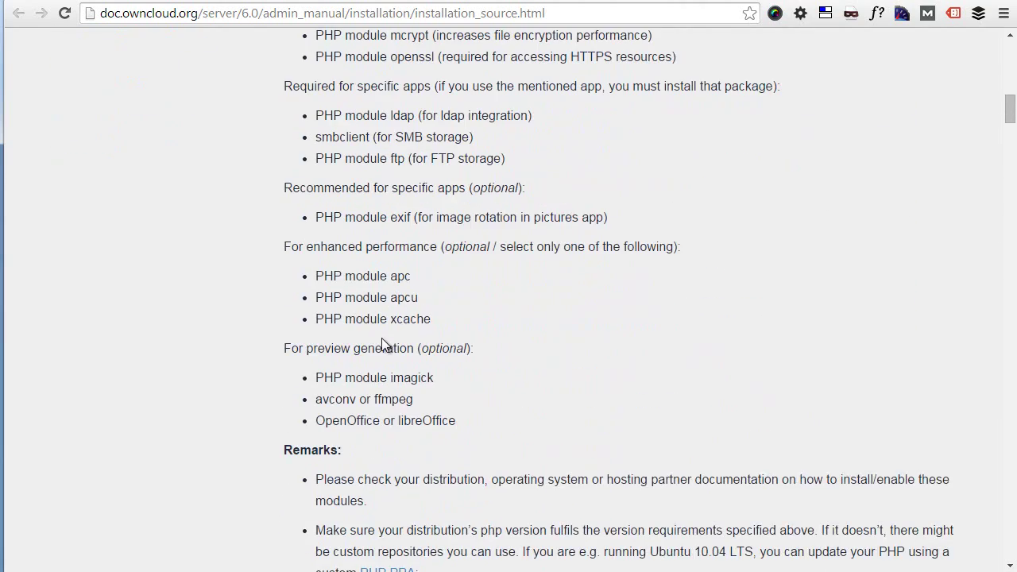
pyautogui.scroll(8, 382, 338)
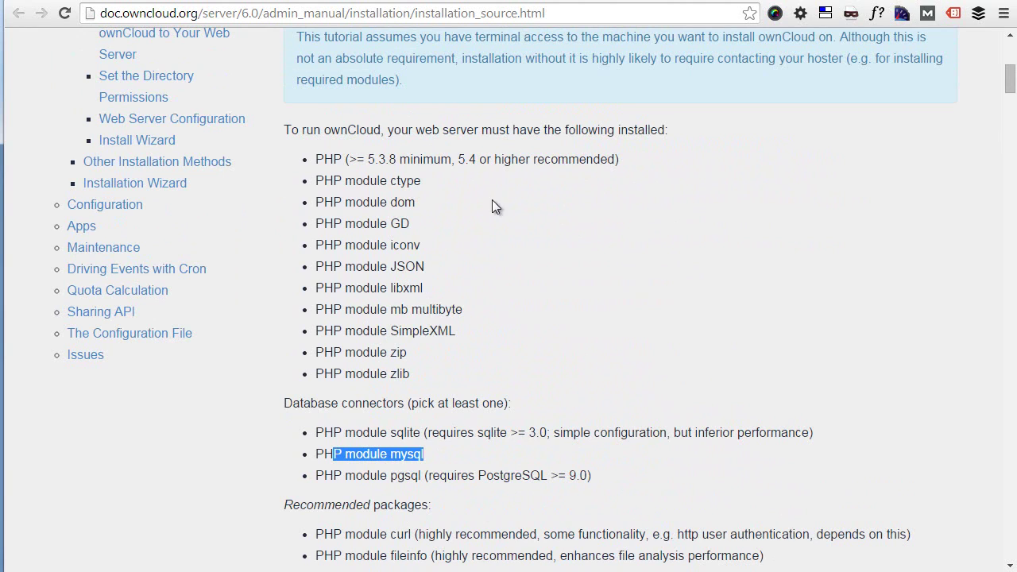
pyautogui.click(371, 3)
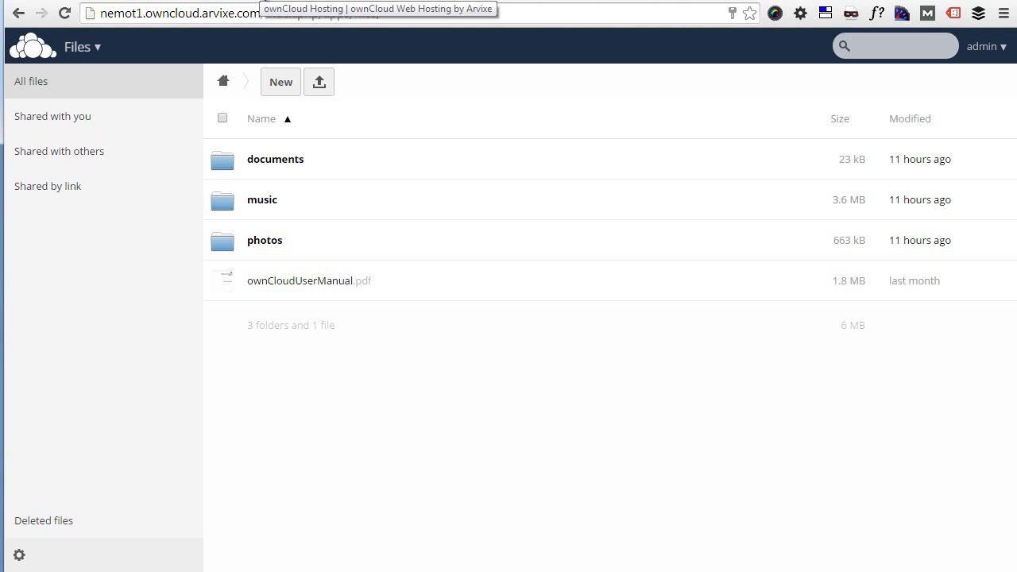
# Remove '/success' from the Order Placed page address to load the owncloud-trial signup page.
pyautogui.click(267, 2)
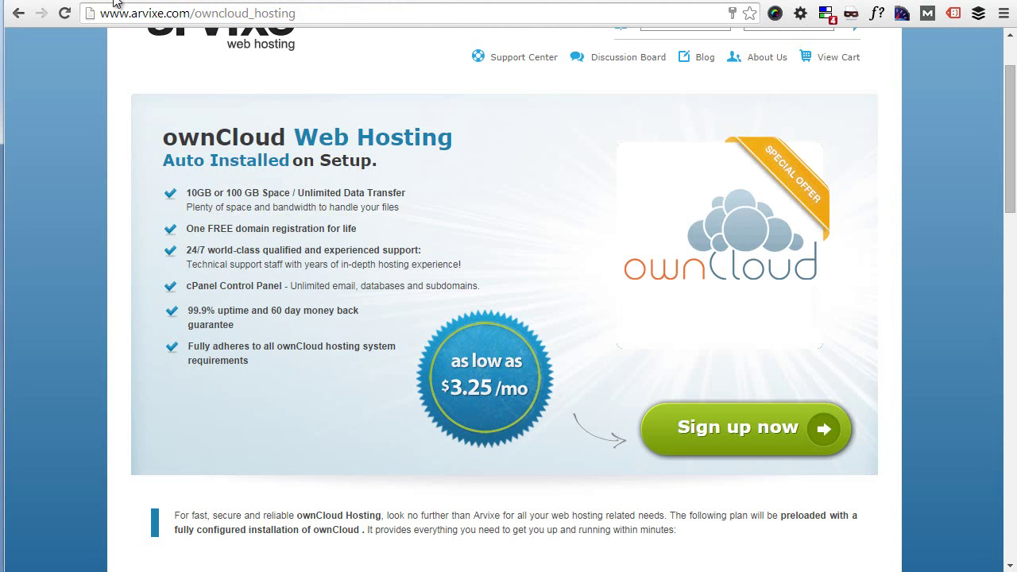
pyautogui.click(117, 3)
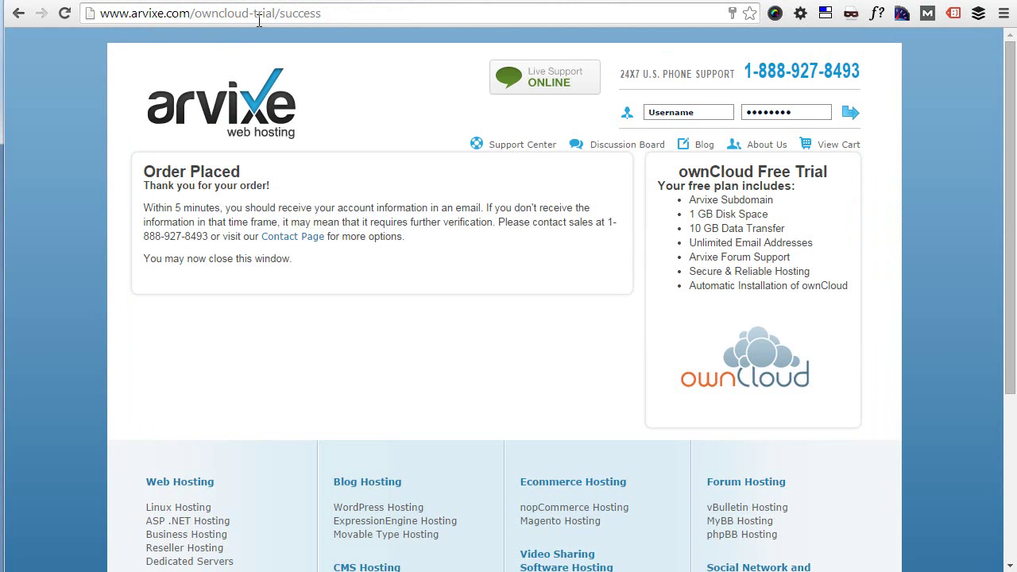
pyautogui.moveTo(271, 14); pyautogui.dragTo(319, 13)
pyautogui.press('BackSpace')
pyautogui.press('Return')
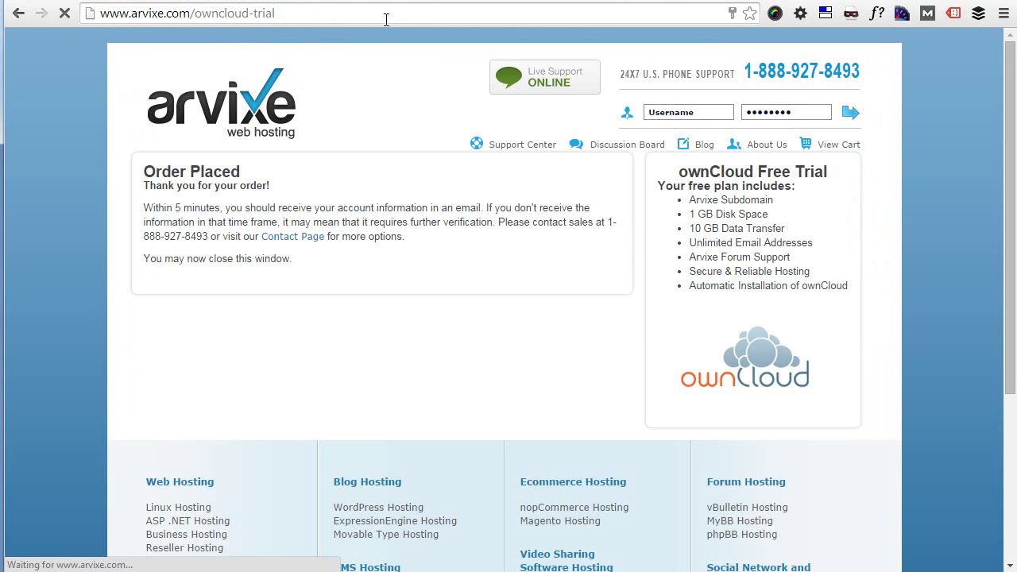